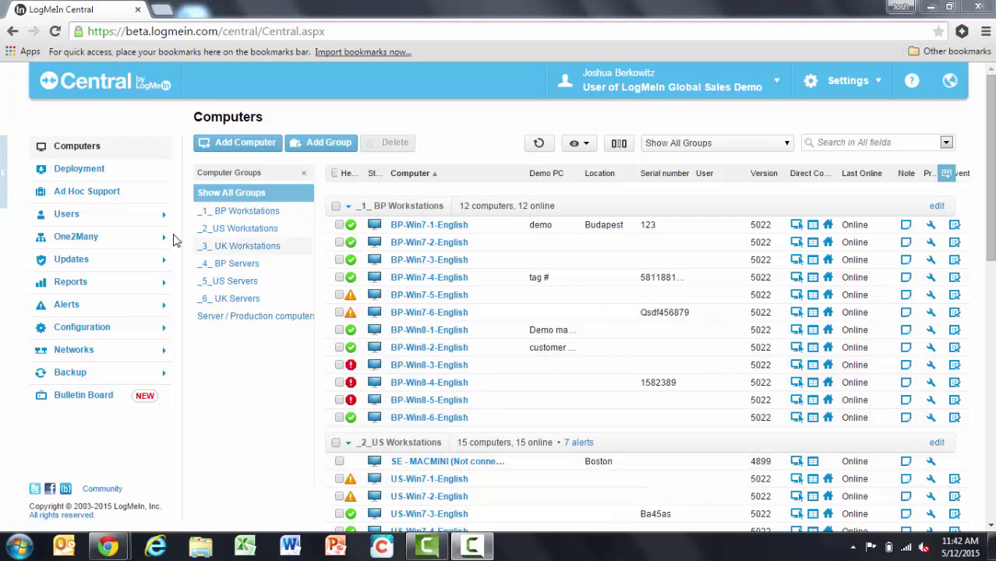
# Go to the Ad Hoc Support page from the left sidebar.
pyautogui.click(101, 201)
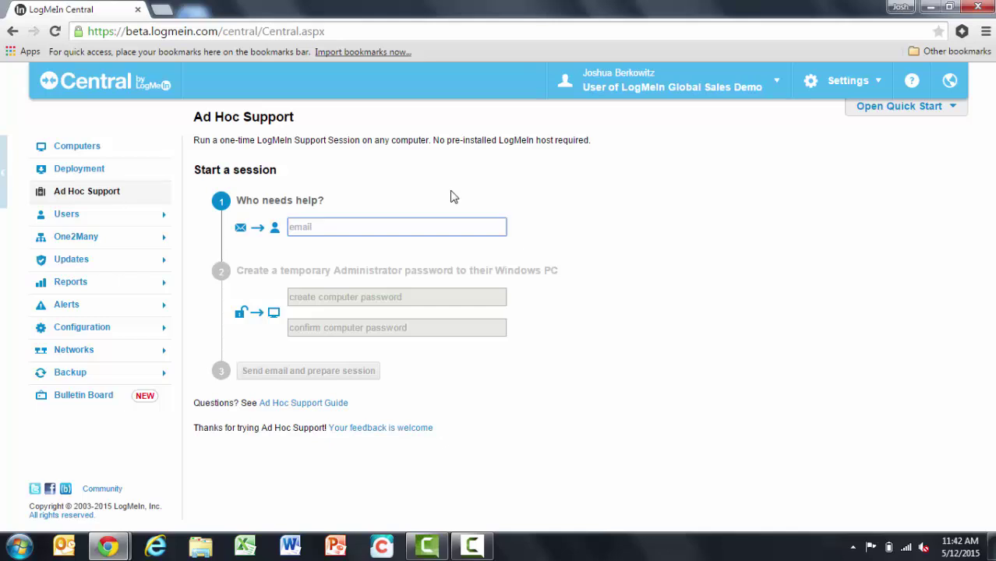
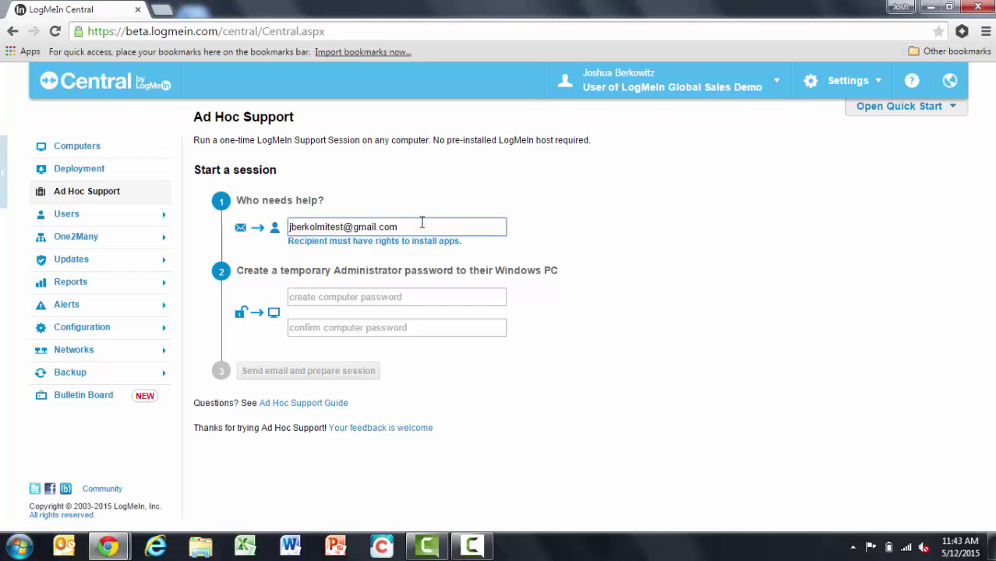
# Enter the helpee's email and a temporary administrator password, confirmed in both password fields.
pyautogui.click(368, 298)
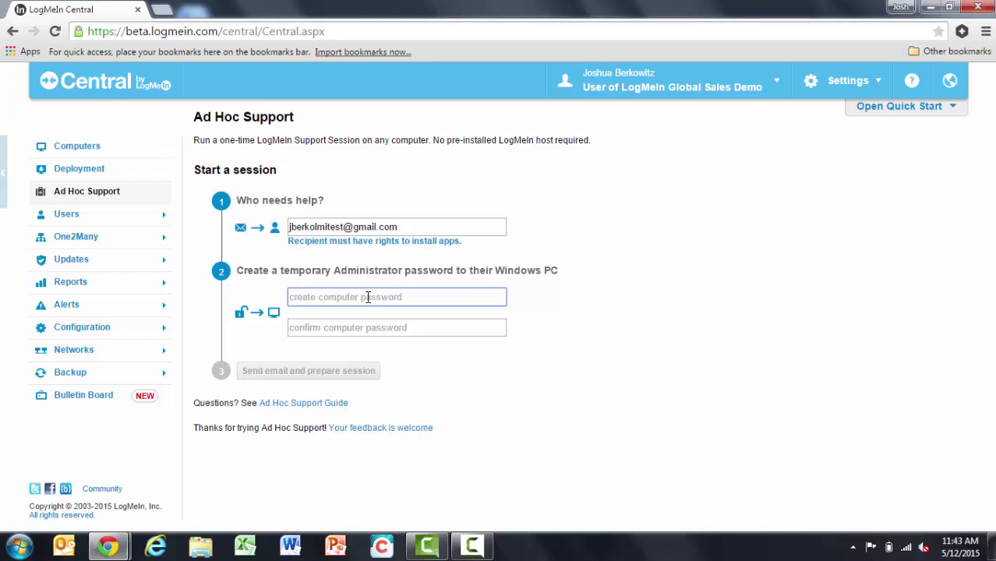
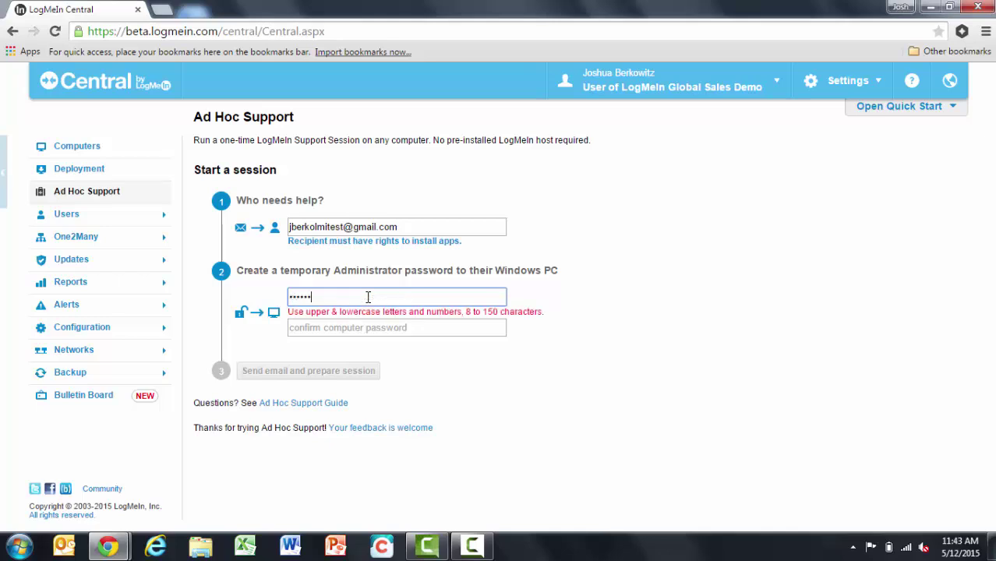
pyautogui.press('Tab')
pyautogui.write('pas')
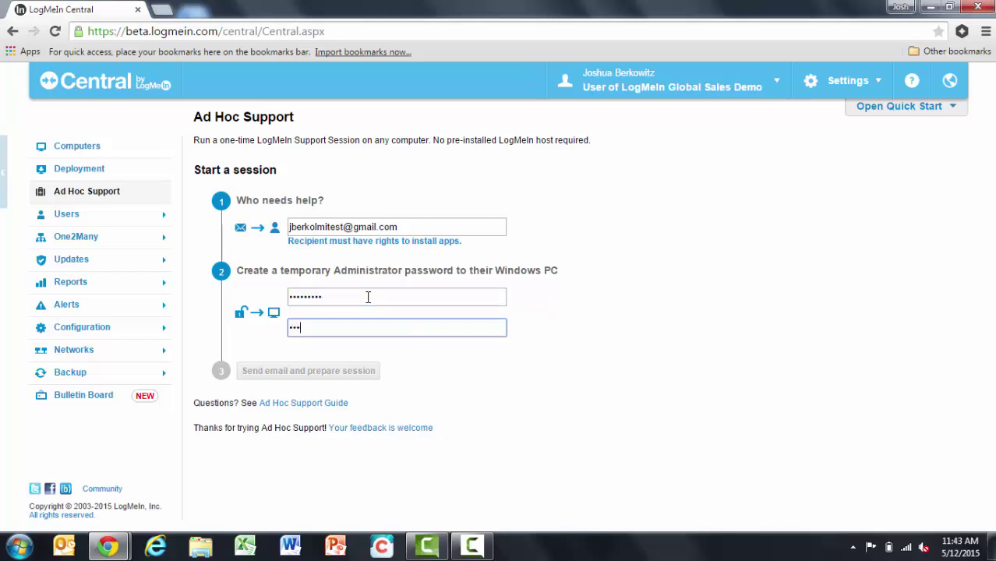
pyautogui.write('sw')
pyautogui.press('BackSpace')
pyautogui.press('BackSpace')
pyautogui.press('BackSpace')
pyautogui.press('BackSpace')
pyautogui.press('BackSpace')
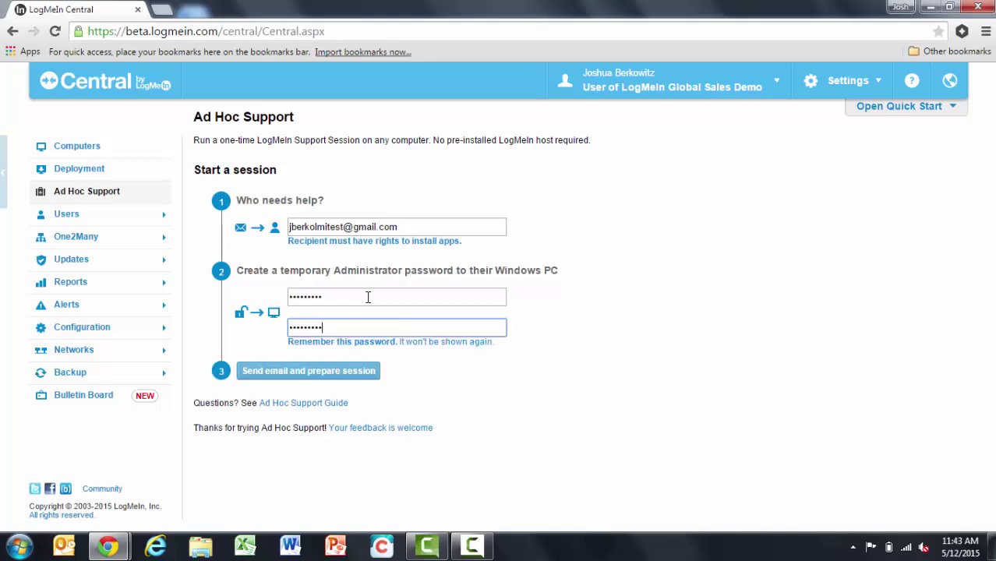
# Send the invitation email and prepare the ad hoc support session.
pyautogui.click(287, 378)
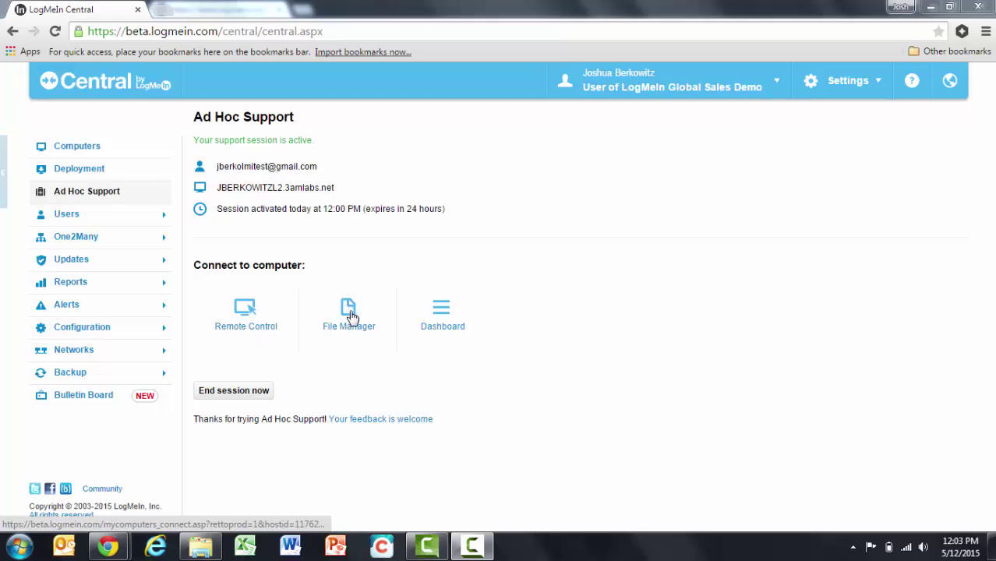
# Log in to the remote computer's Dashboard with the support session password.
pyautogui.click(441, 322)
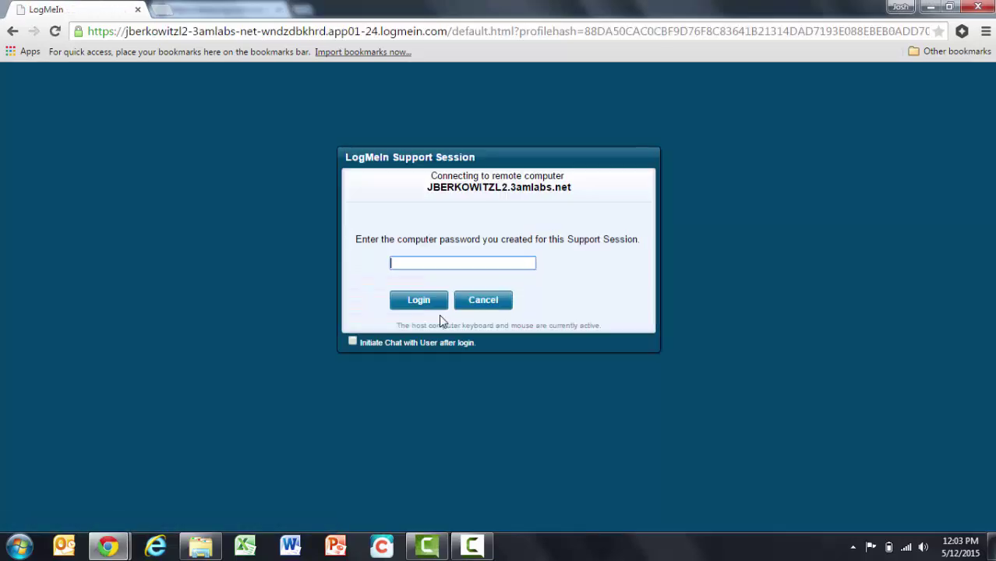
pyautogui.write('••••')
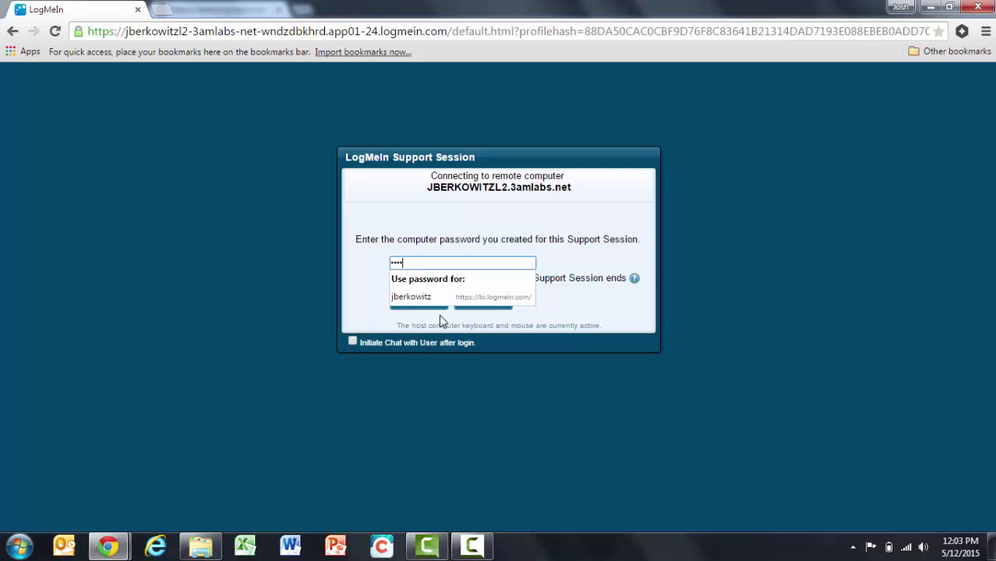
pyautogui.write('•••••')
pyautogui.press('Return')
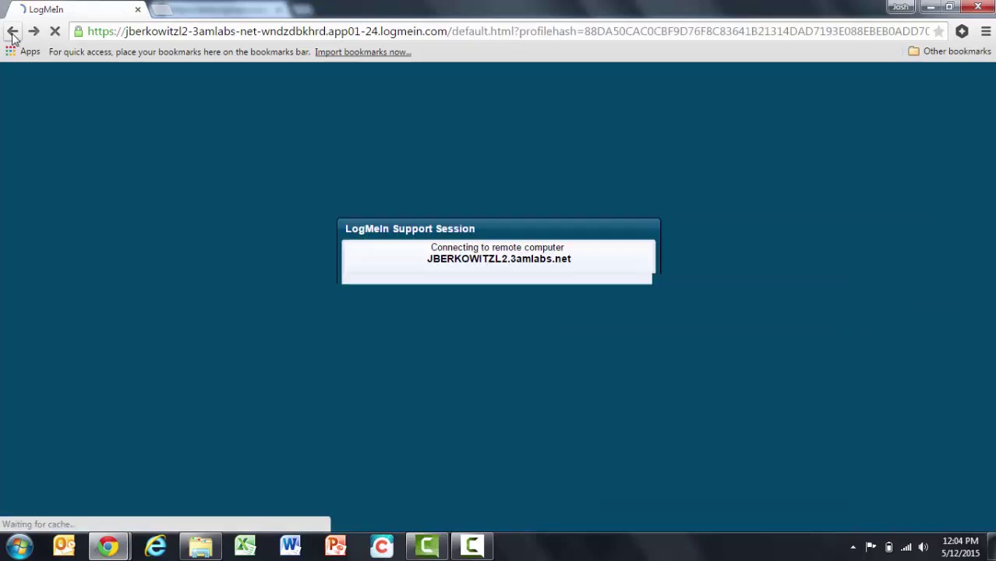
# Return from the dashboard to the session page and end the support session, confirming it.
pyautogui.click(13, 33)
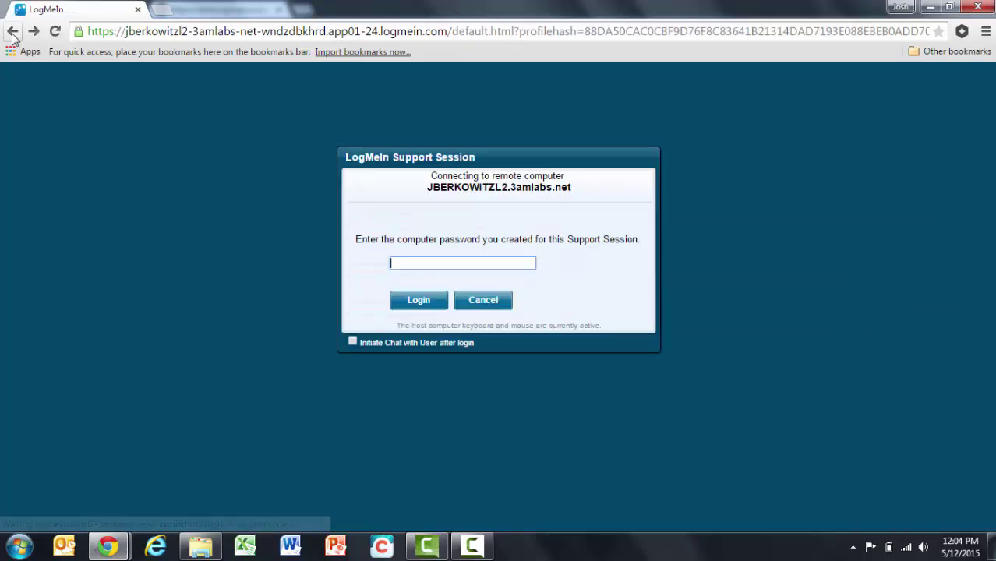
pyautogui.click(13, 33)
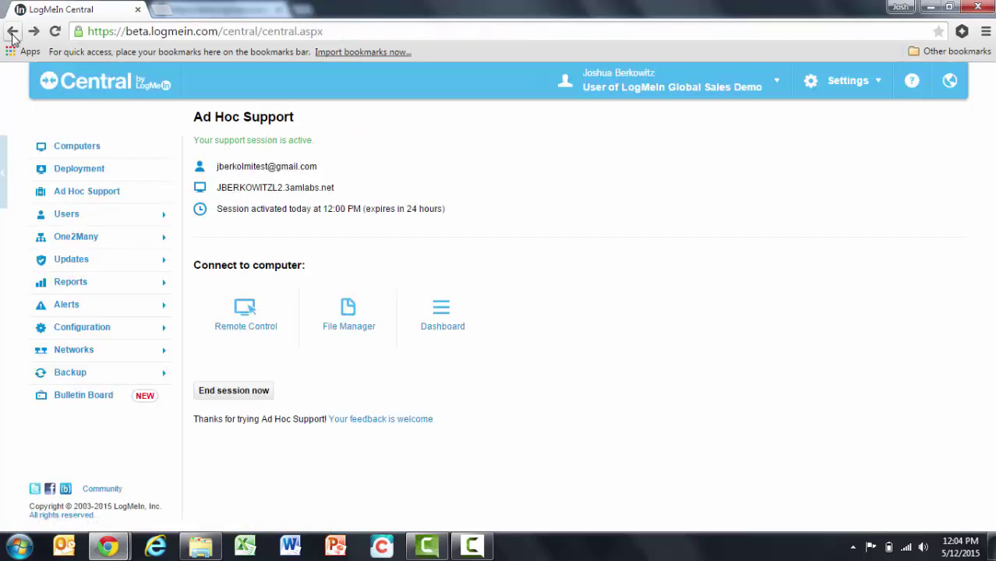
pyautogui.click(233, 392)
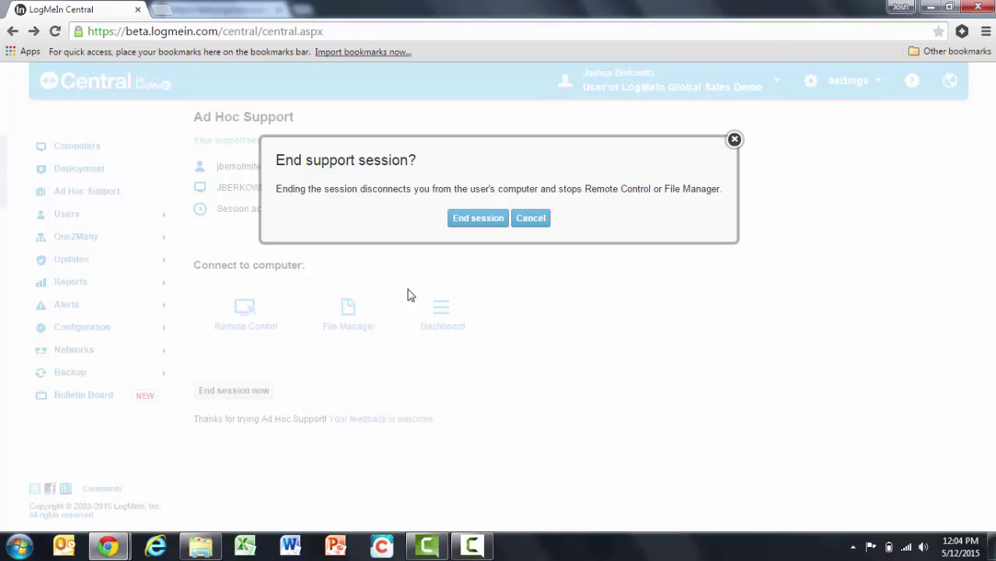
pyautogui.click(478, 222)
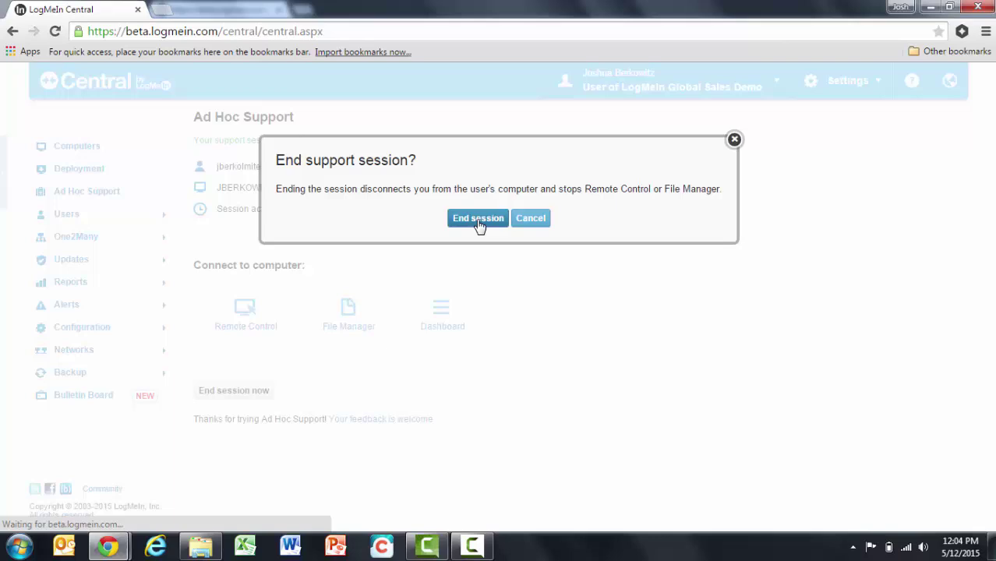